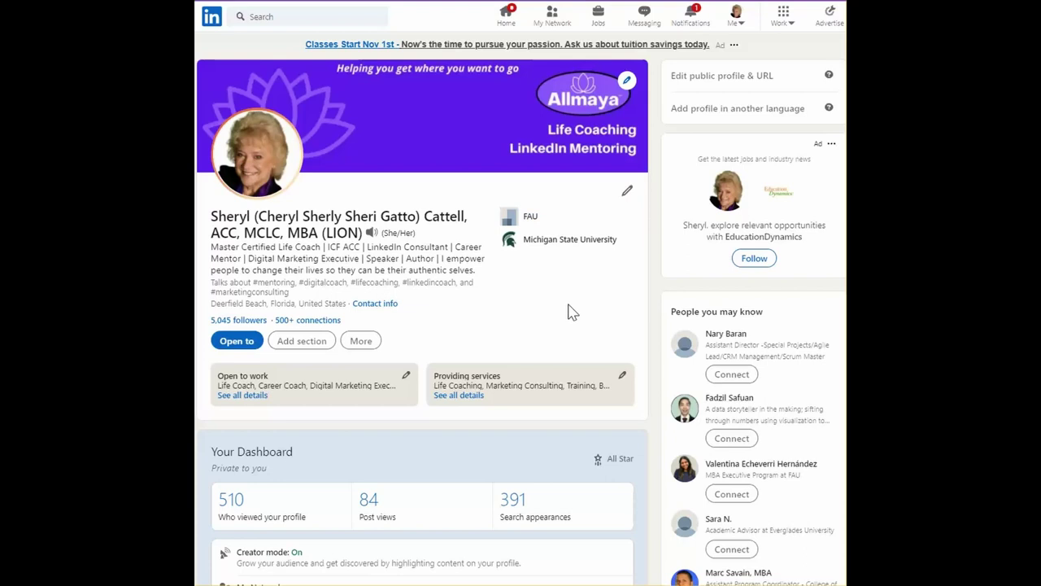
# Scroll down the profile to the Experience section listing Adjunct Faculty at FAU.
pyautogui.scroll(-3, 572, 311)
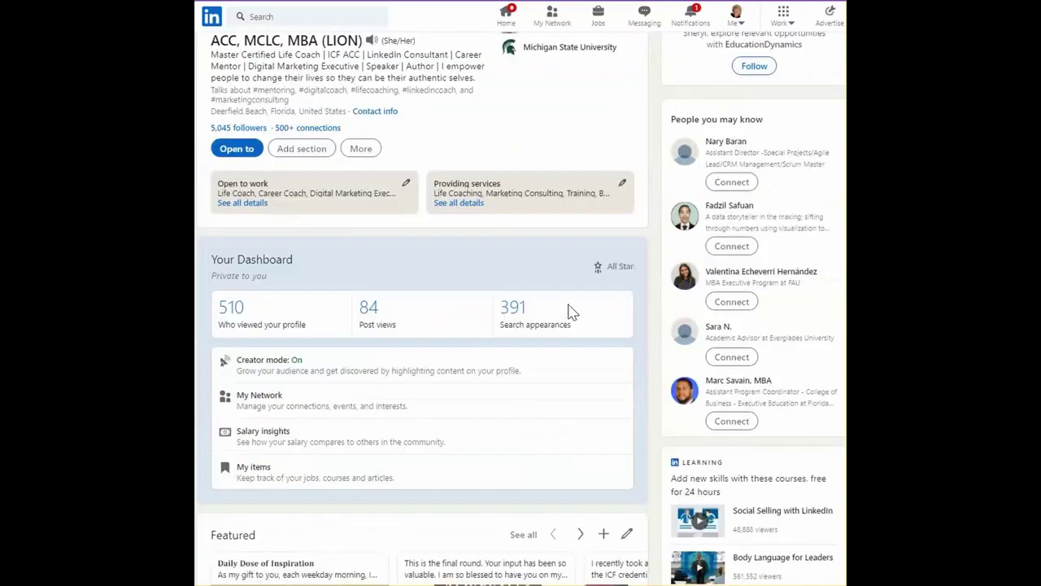
pyautogui.scroll(-10, 571, 312)
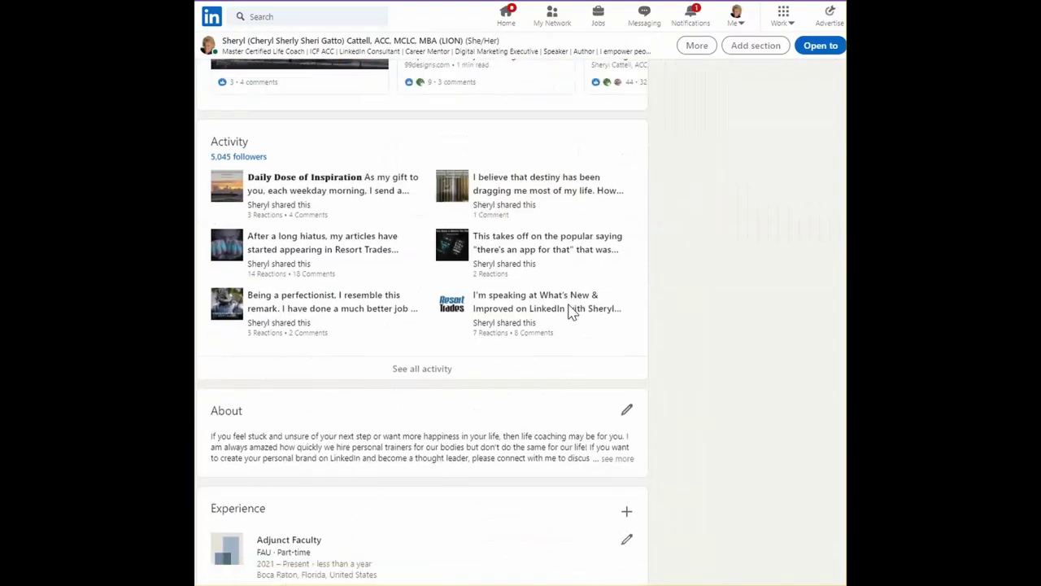
pyautogui.scroll(-5, 572, 312)
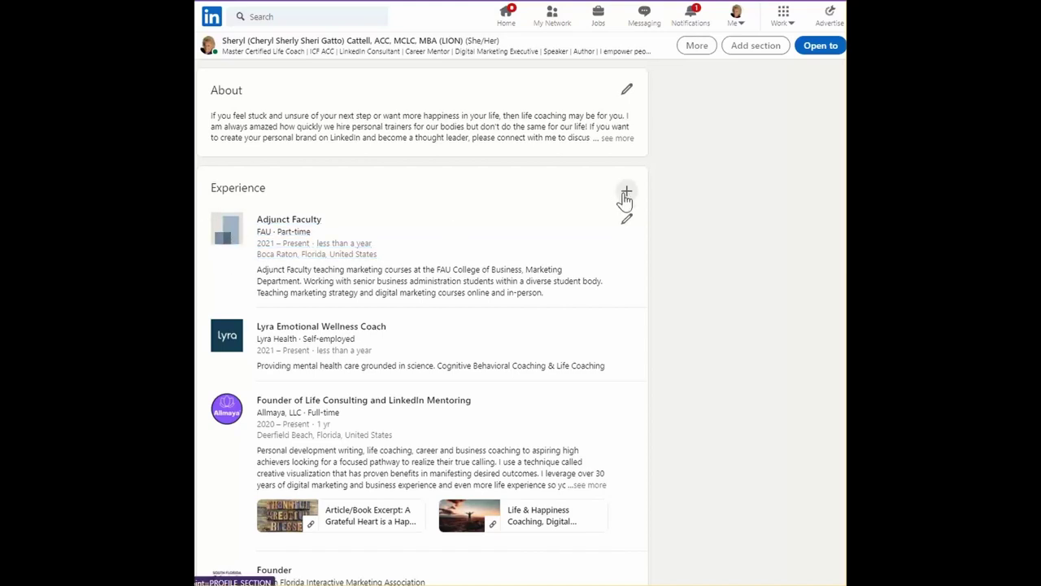
# In the Adjunct Faculty entry, retype the company name as 'Florida a' to surface Florida Atlantic University.
pyautogui.click(627, 223)
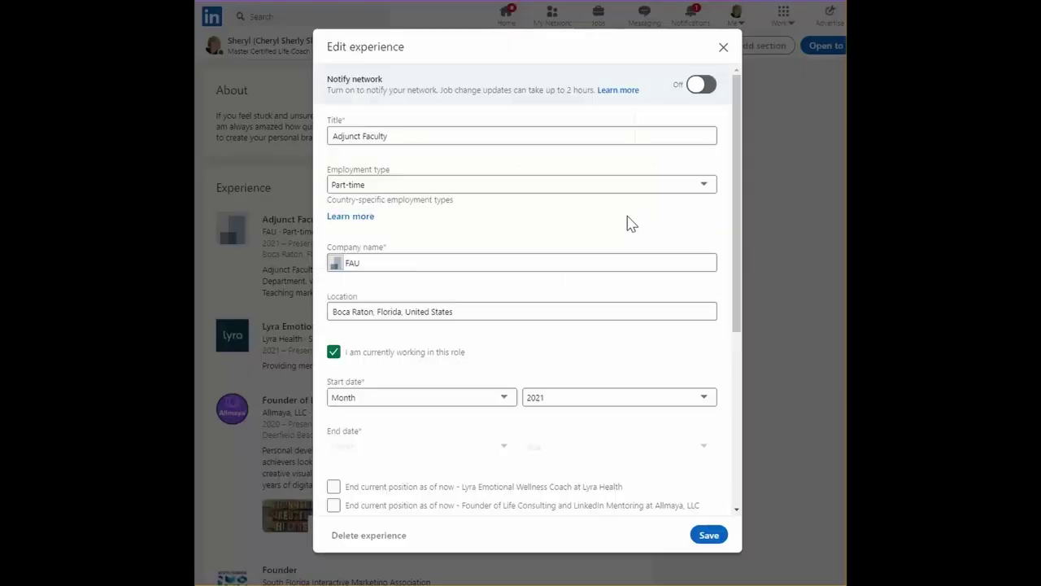
pyautogui.click(441, 262)
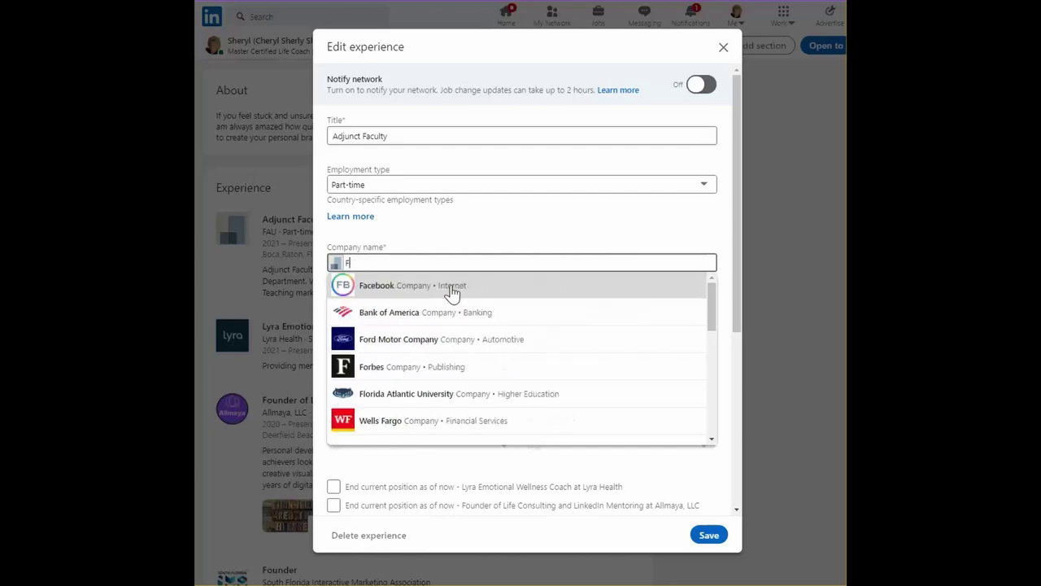
pyautogui.write('orida a')
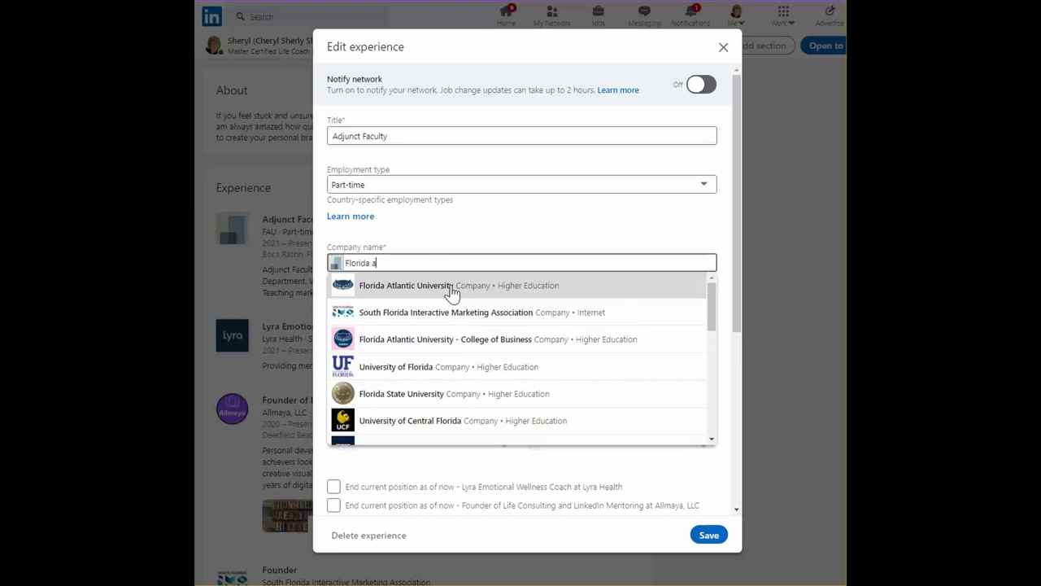
pyautogui.write('merican uni')
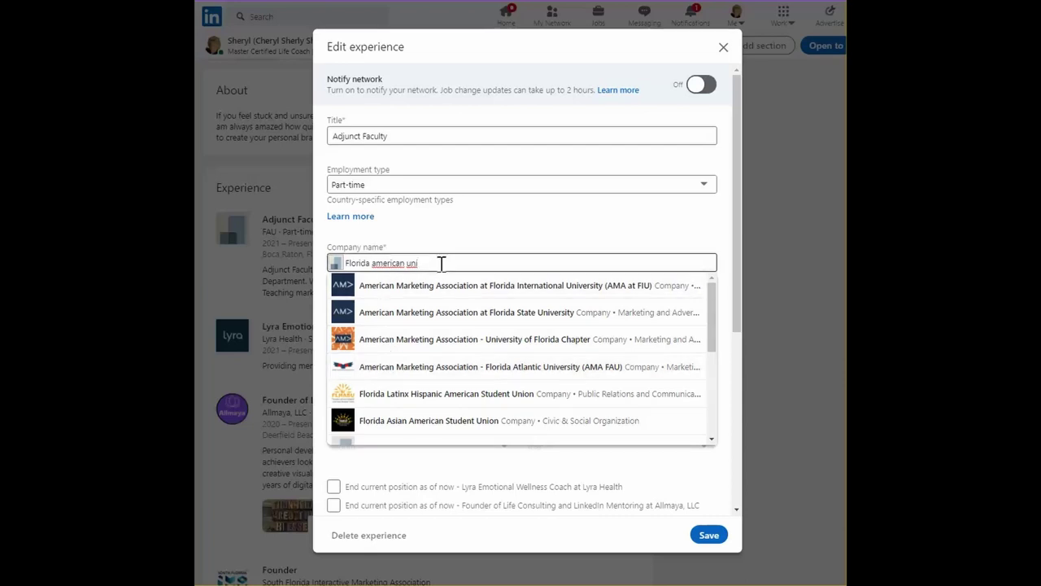
pyautogui.moveTo(442, 263); pyautogui.dragTo(374, 266)
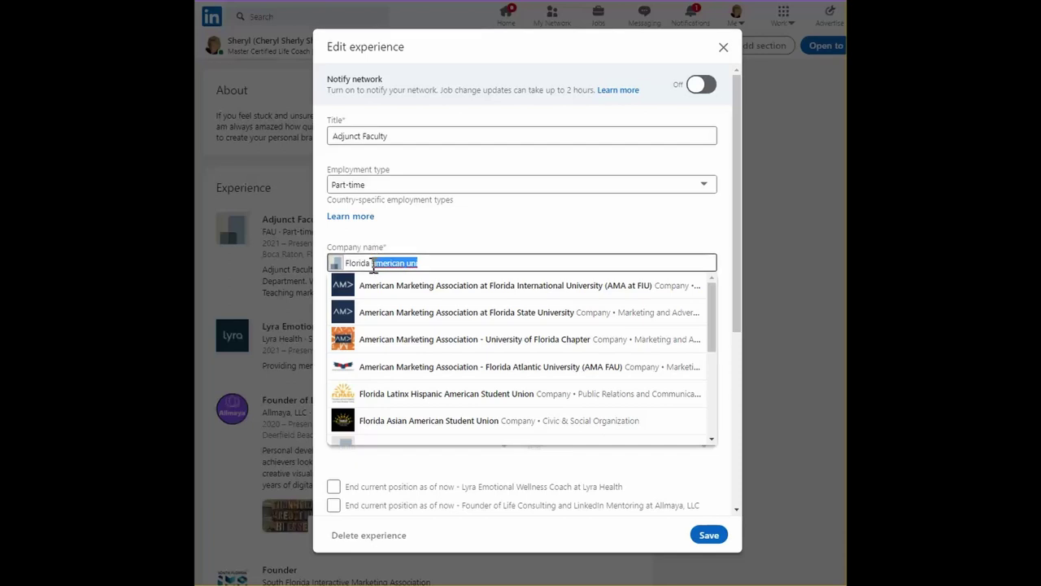
pyautogui.press('BackSpace')
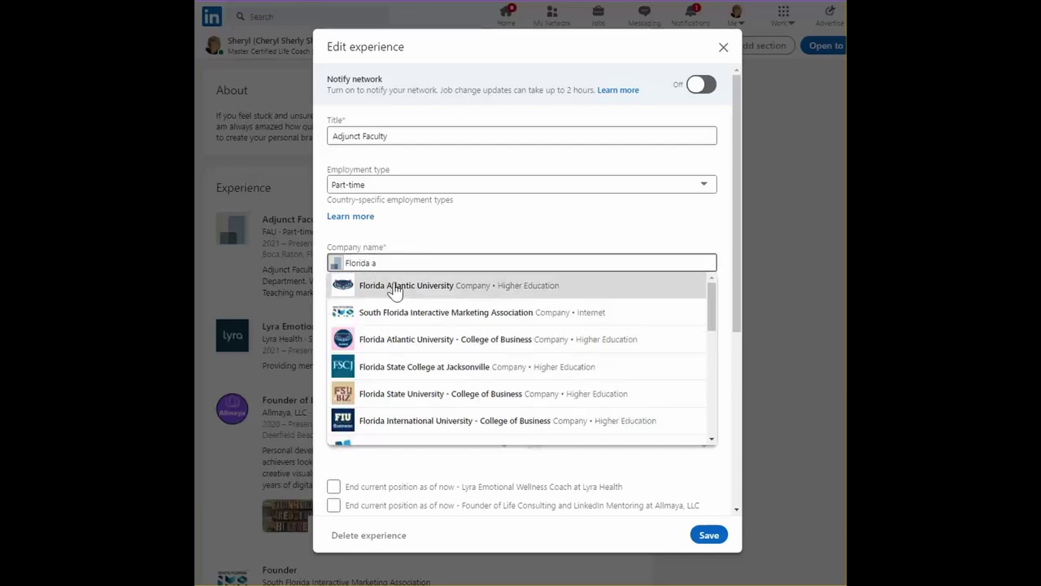
# Choose Florida Atlantic University as the Adjunct Faculty company and save the entry.
pyautogui.click(397, 287)
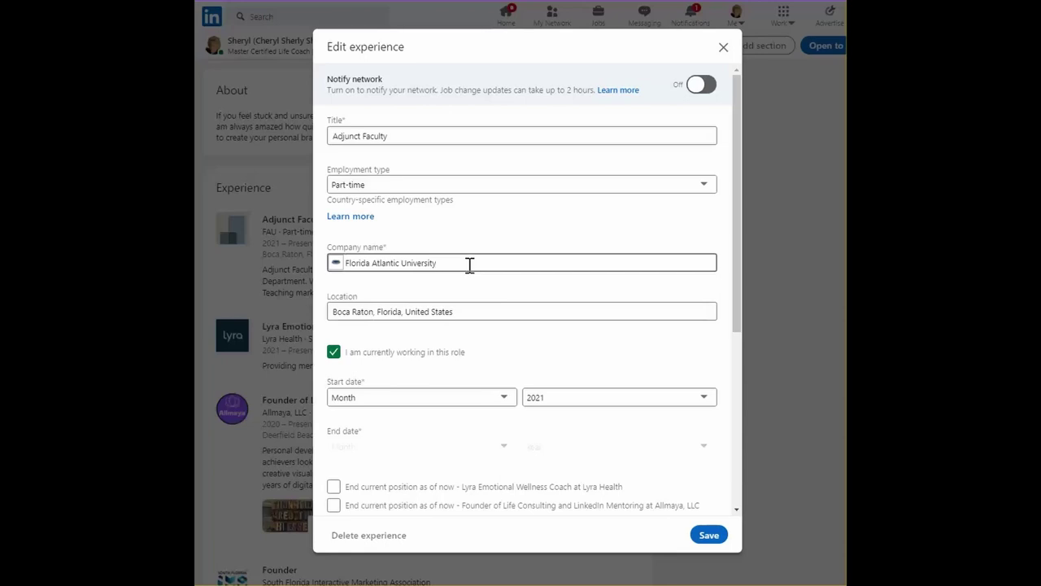
pyautogui.moveTo(469, 264); pyautogui.dragTo(346, 269)
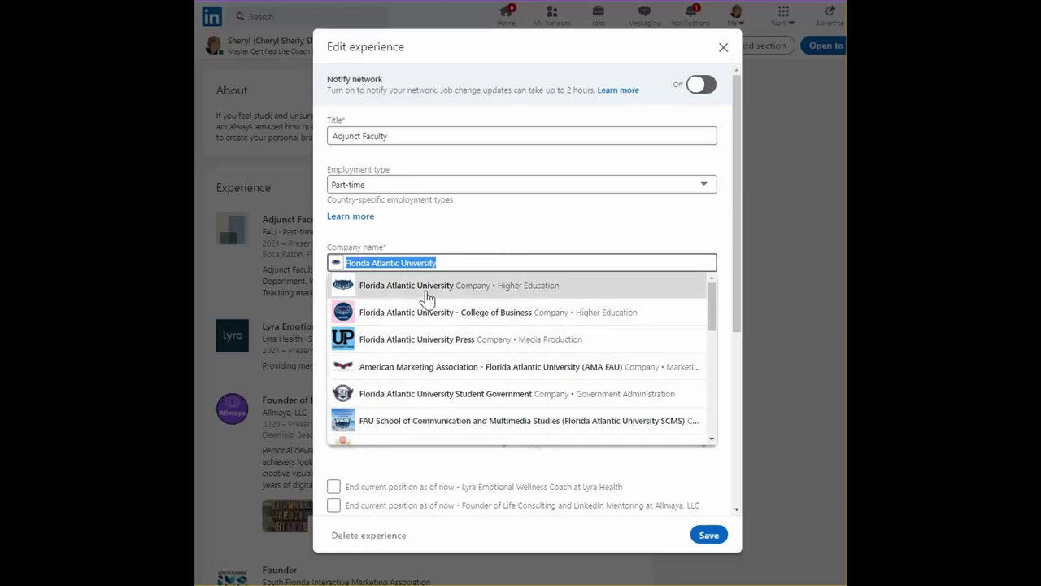
pyautogui.click(715, 541)
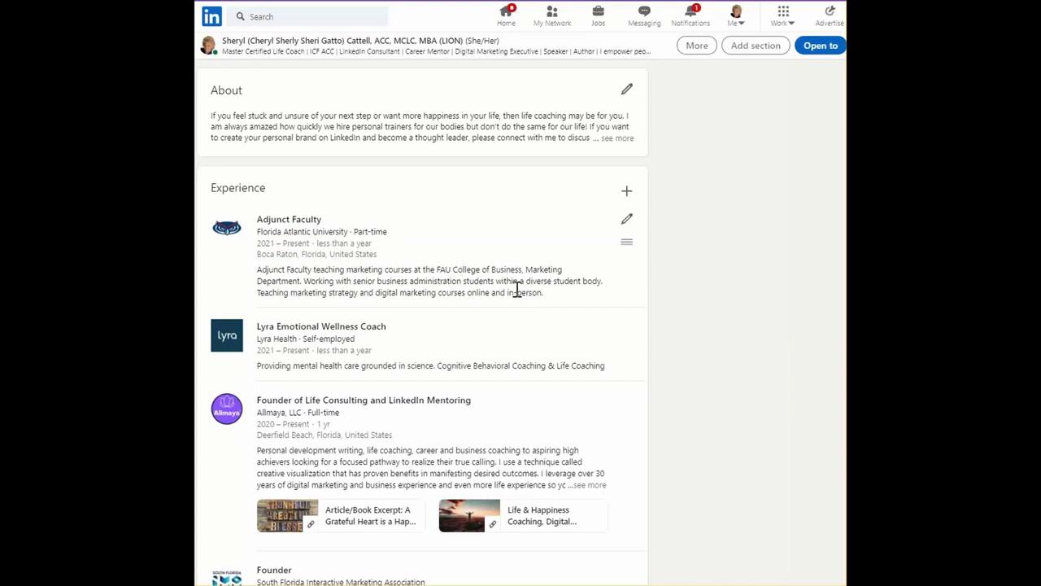
# Use '...see more' to reveal the full Founder of Life Consulting and LinkedIn Mentoring description, highlighting its text.
pyautogui.moveTo(546, 296); pyautogui.dragTo(253, 276)
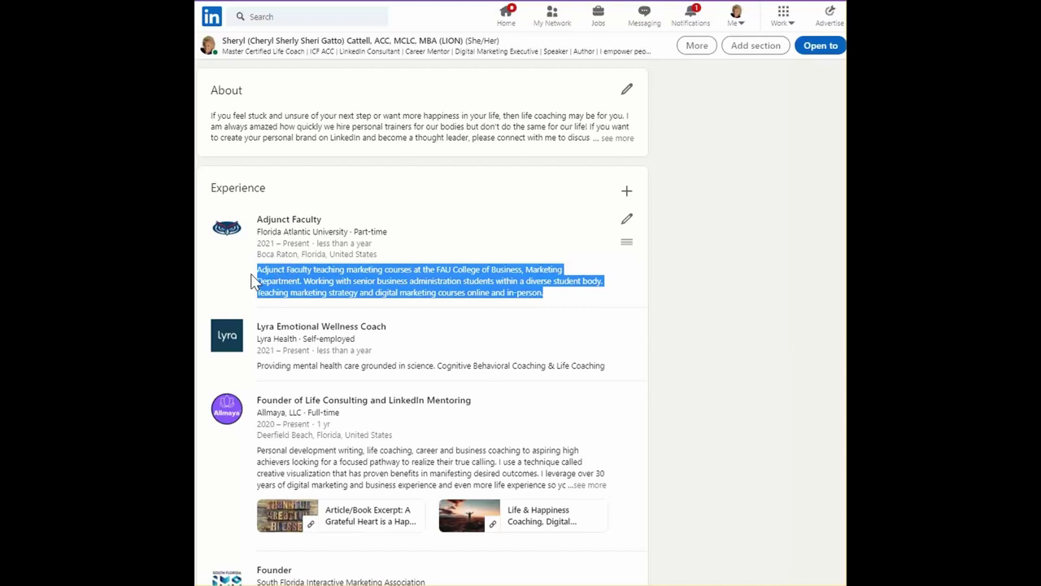
pyautogui.click(500, 281)
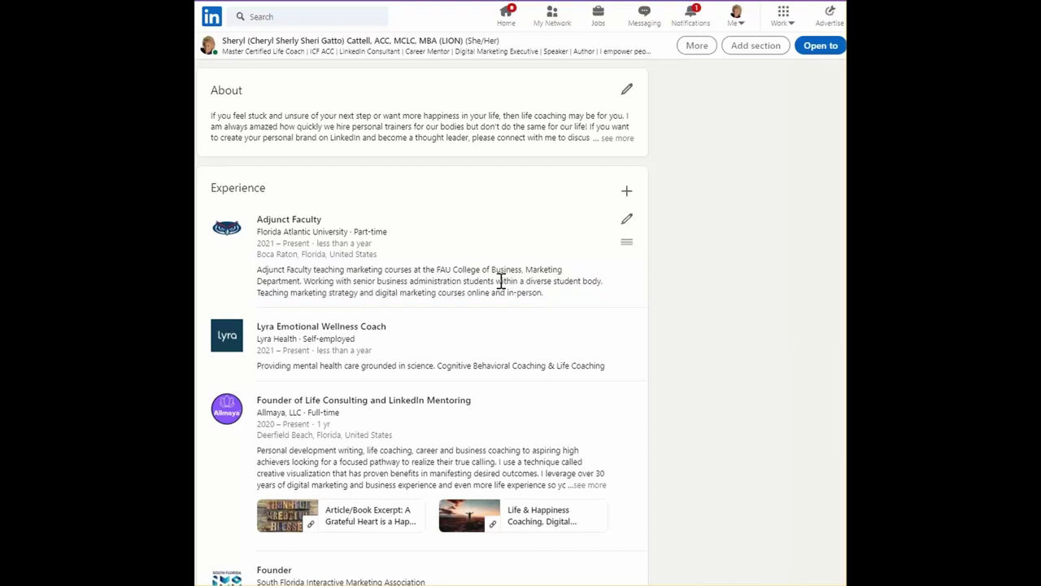
pyautogui.scroll(-3, 501, 280)
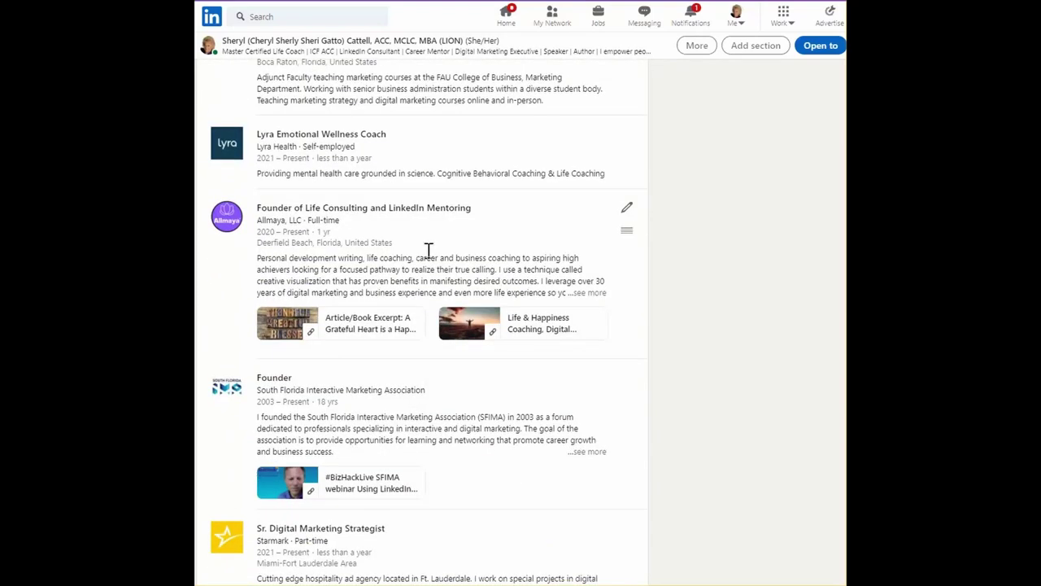
pyautogui.doubleClick(371, 258)
pyautogui.moveTo(440, 258); pyautogui.dragTo(509, 270)
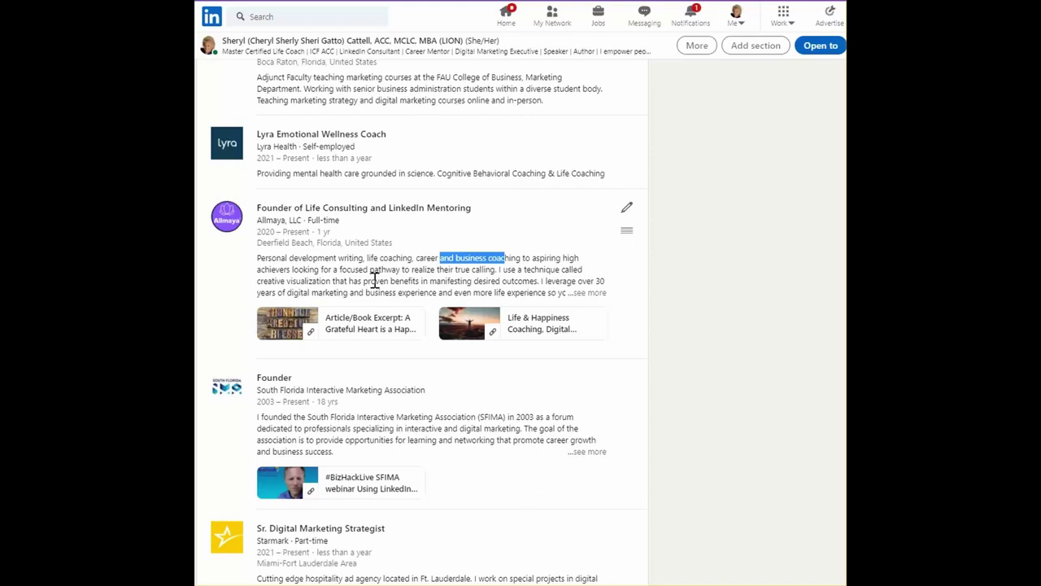
pyautogui.click(287, 293)
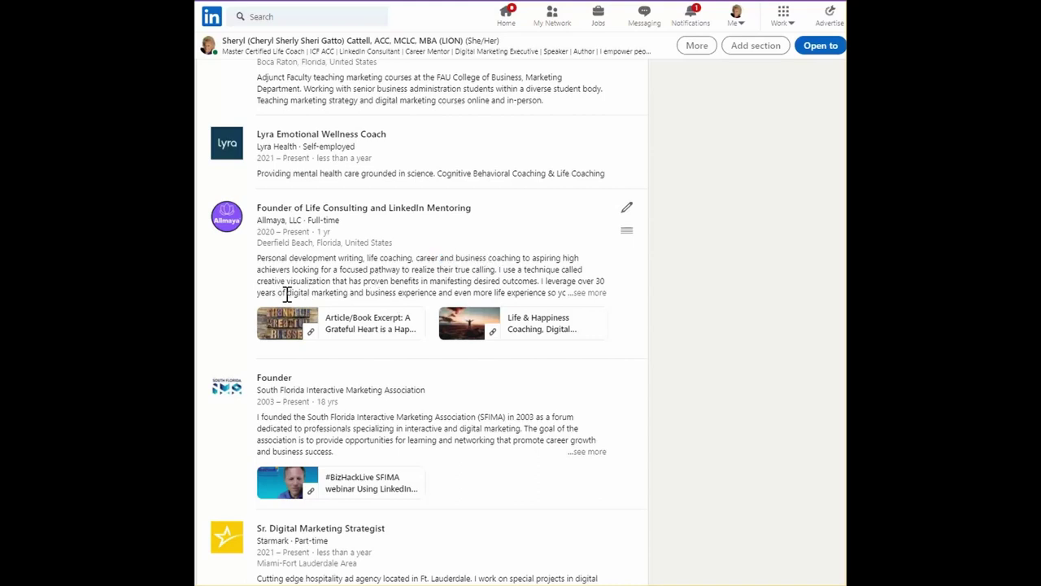
pyautogui.moveTo(287, 294); pyautogui.dragTo(344, 294)
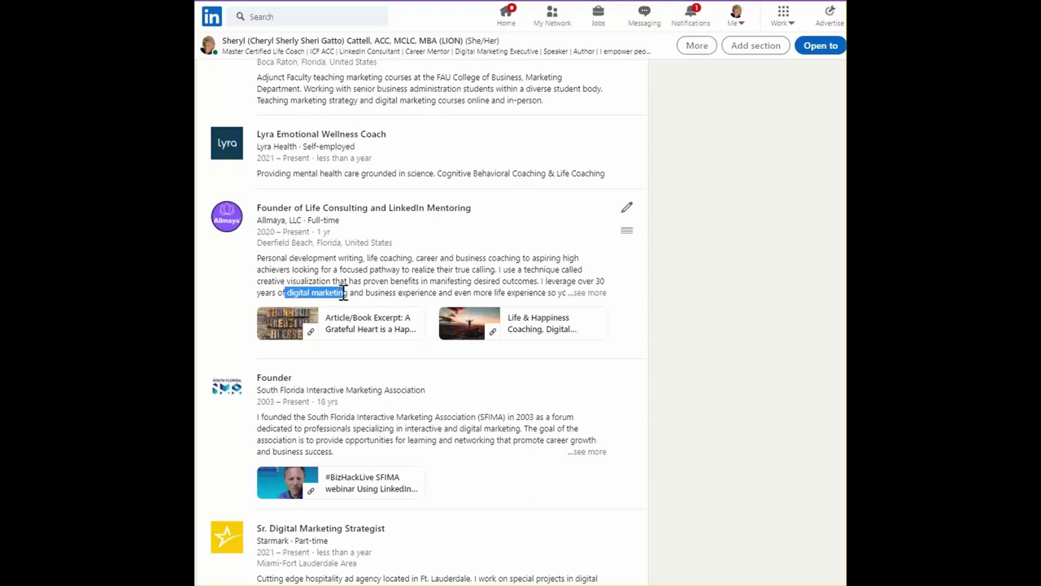
pyautogui.click(589, 292)
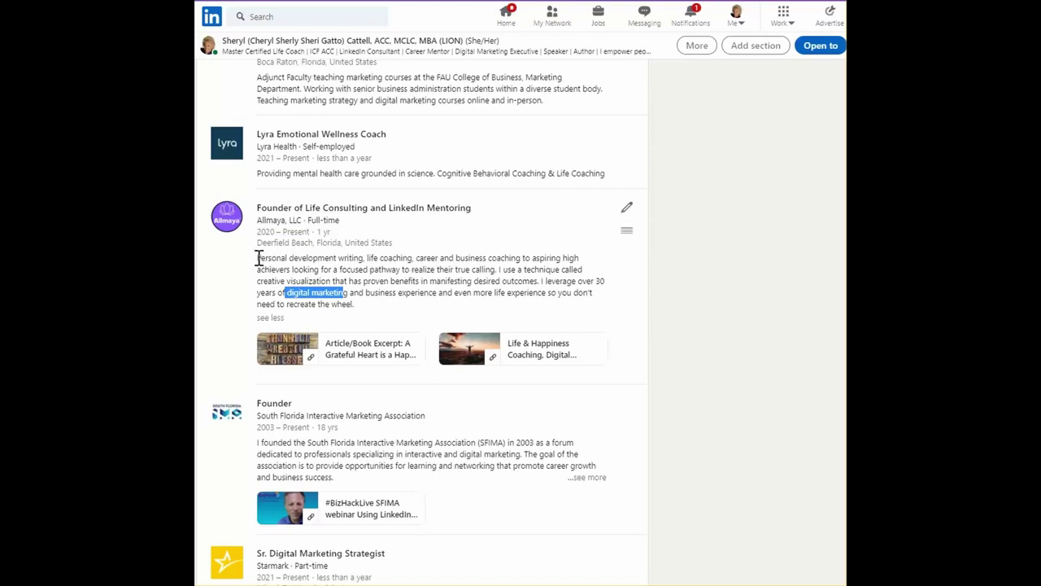
pyautogui.moveTo(257, 258); pyautogui.dragTo(375, 316)
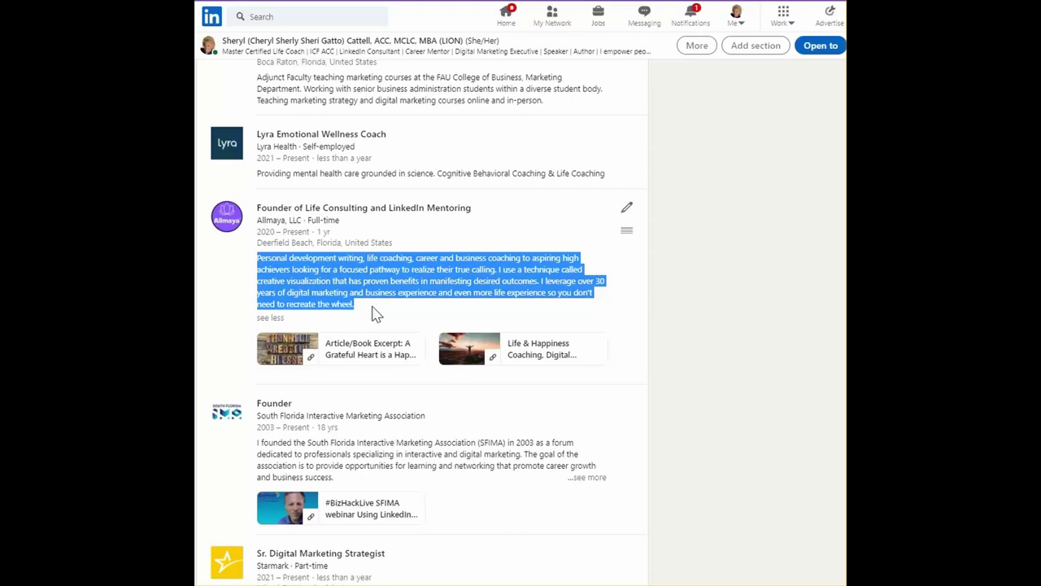
# Clear the highlight on the Allmaya description and scroll back to the About section.
pyautogui.scroll(-5, 376, 315)
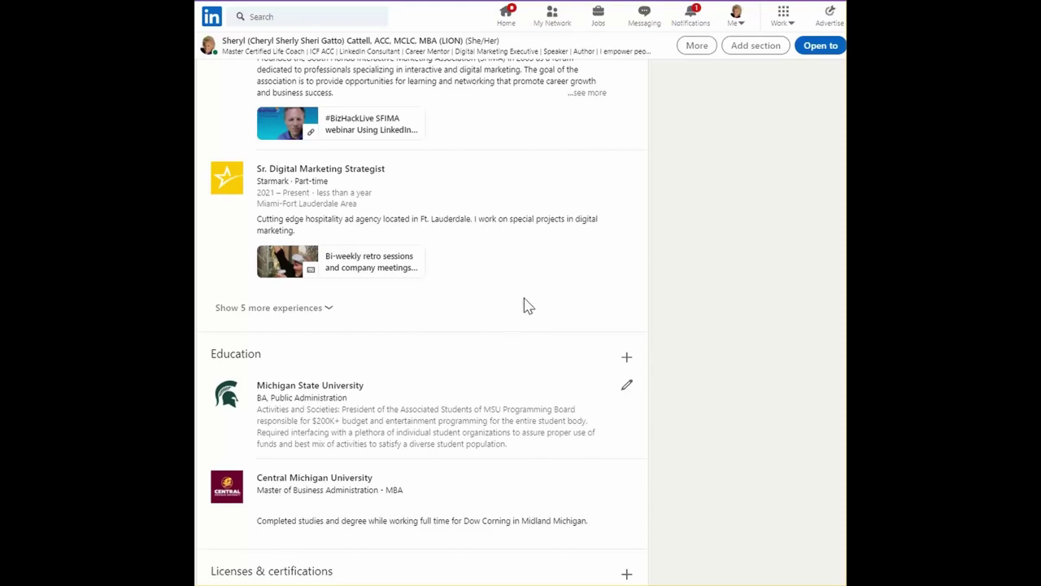
pyautogui.scroll(8, 524, 305)
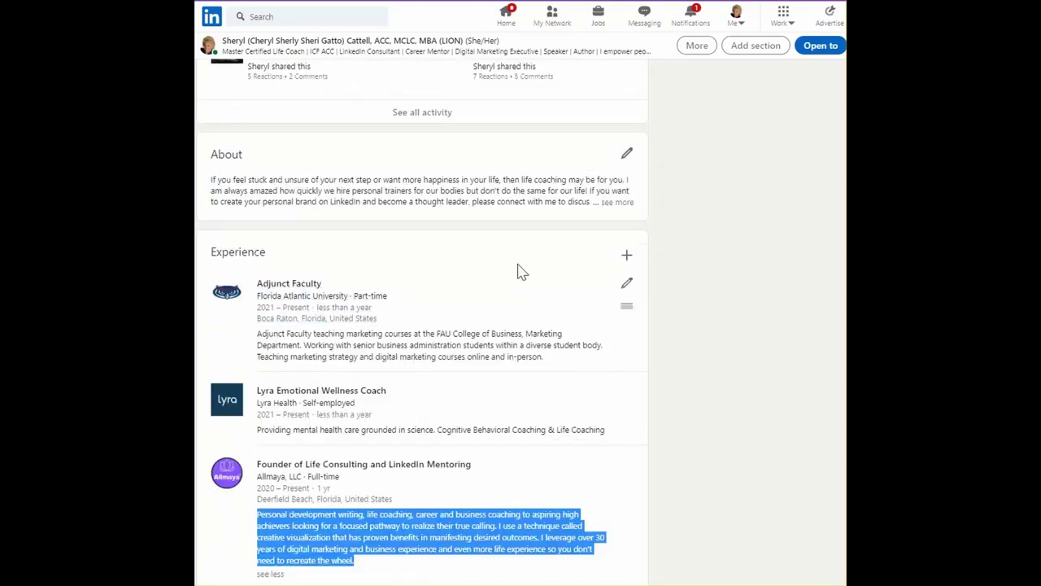
pyautogui.click(516, 268)
pyautogui.scroll(3, 519, 265)
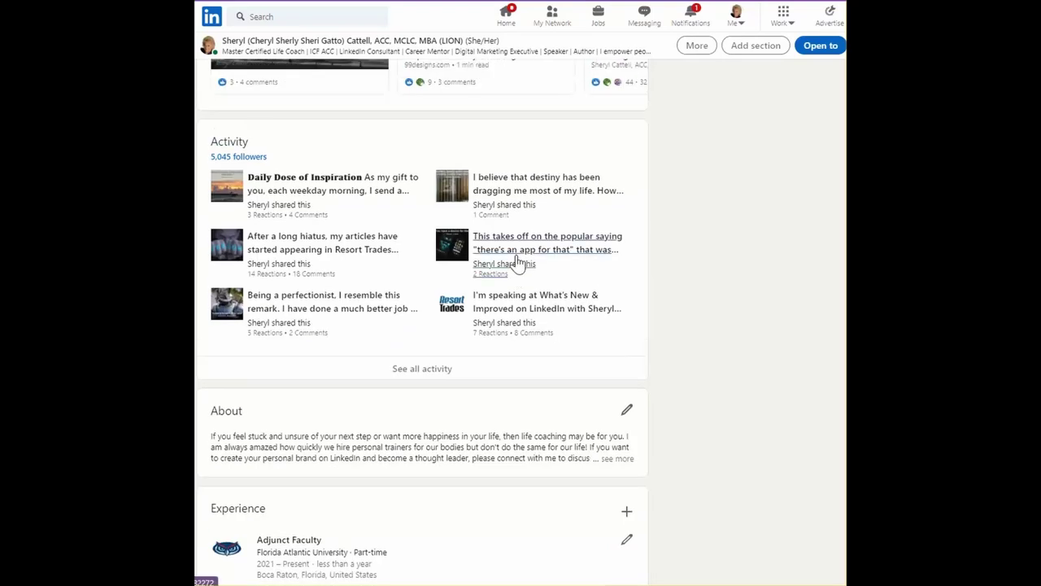
pyautogui.scroll(-1, 546, 430)
pyautogui.scroll(-1, 547, 430)
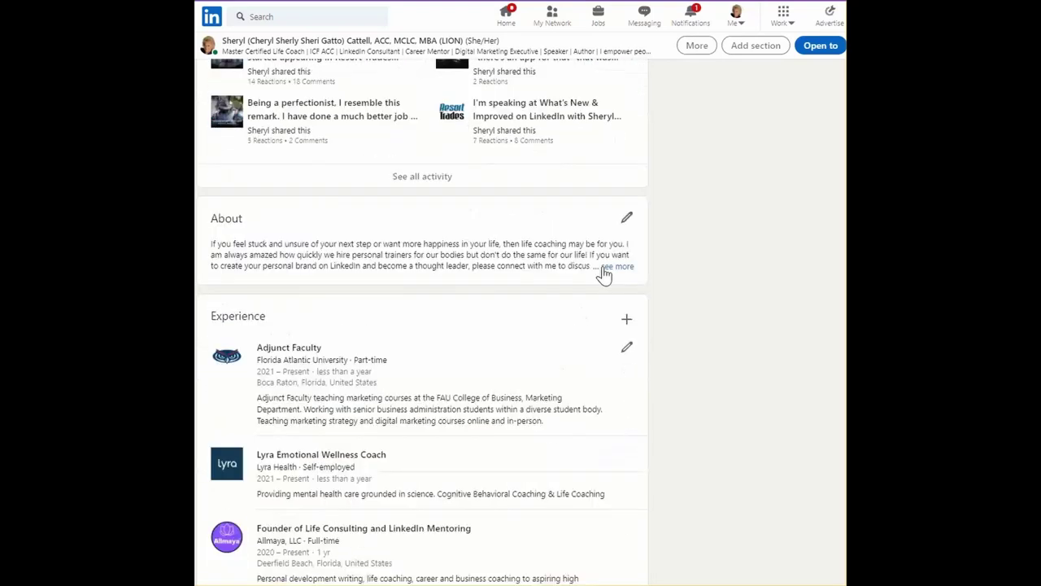
# Close the About editor without changes and use '...see more' to show the full About text.
pyautogui.click(627, 218)
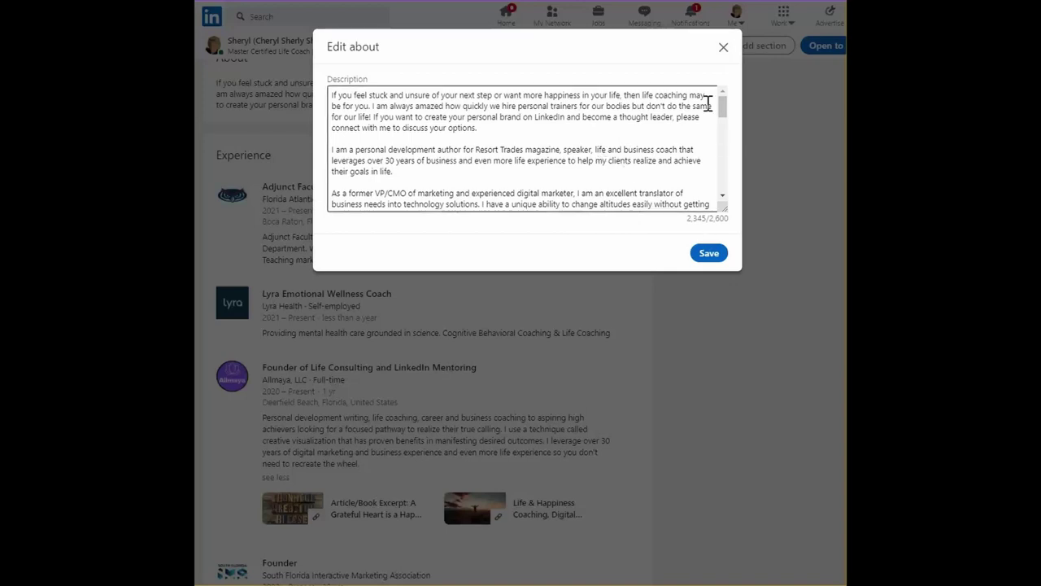
pyautogui.click(723, 46)
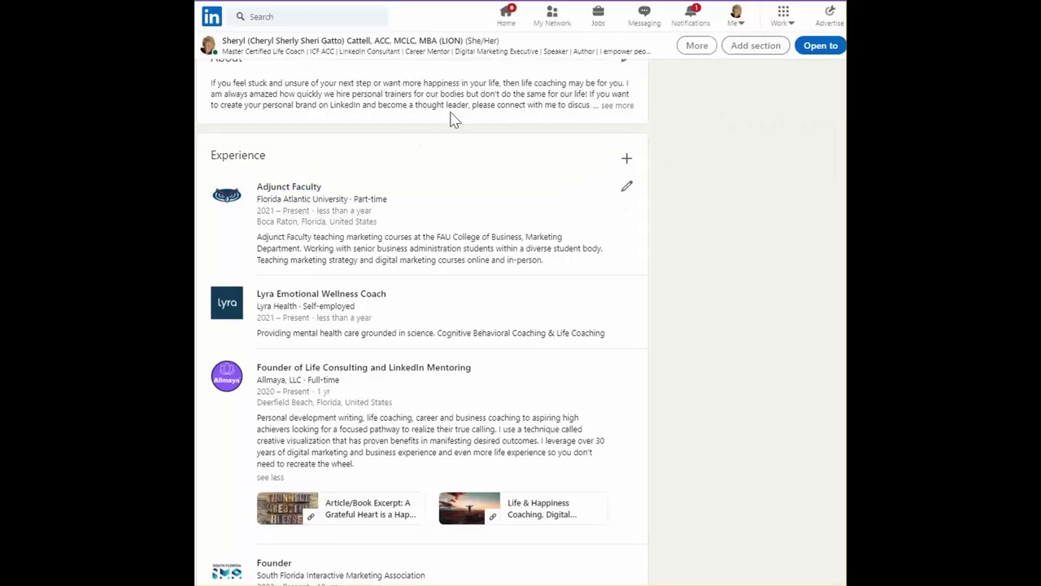
pyautogui.click(624, 108)
pyautogui.scroll(-3, 434, 366)
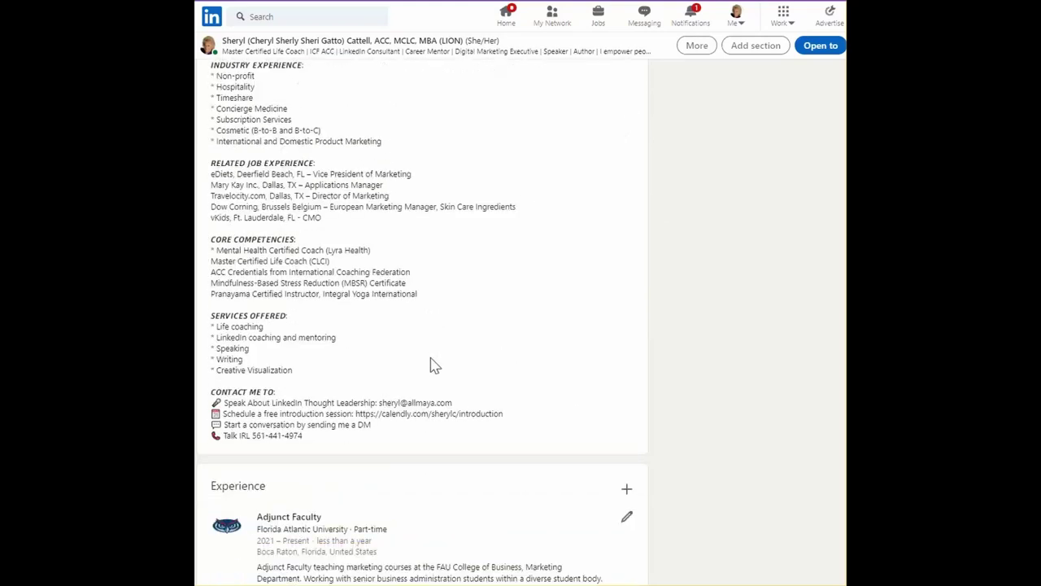
pyautogui.moveTo(211, 167); pyautogui.dragTo(353, 224)
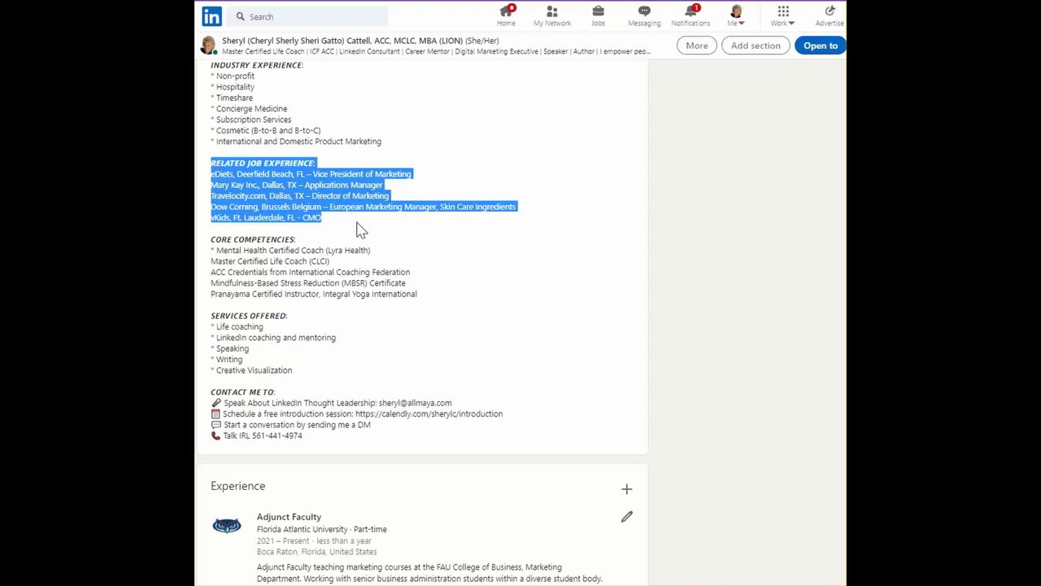
pyautogui.click(356, 227)
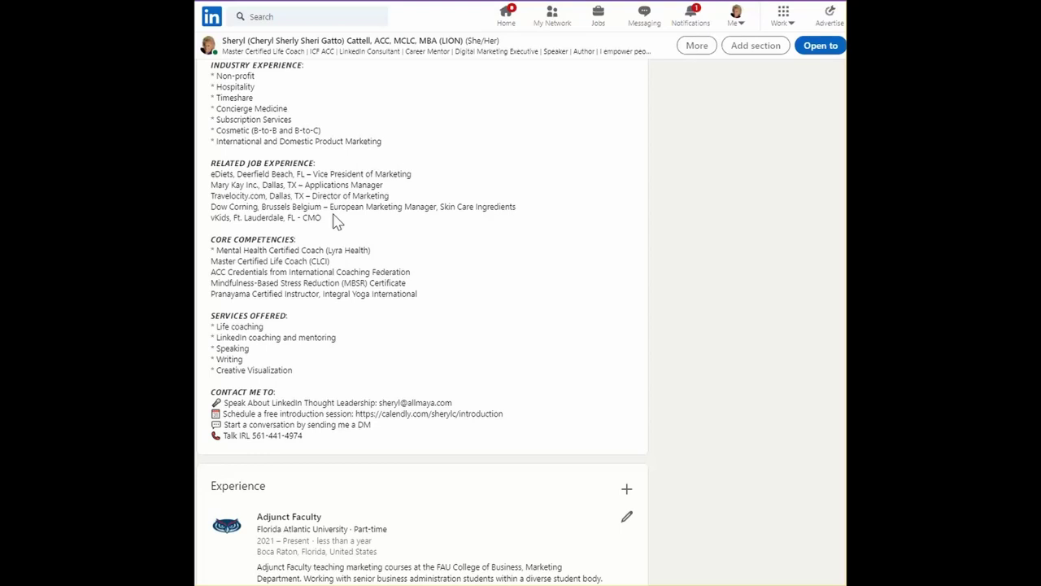
pyautogui.scroll(-4, 565, 267)
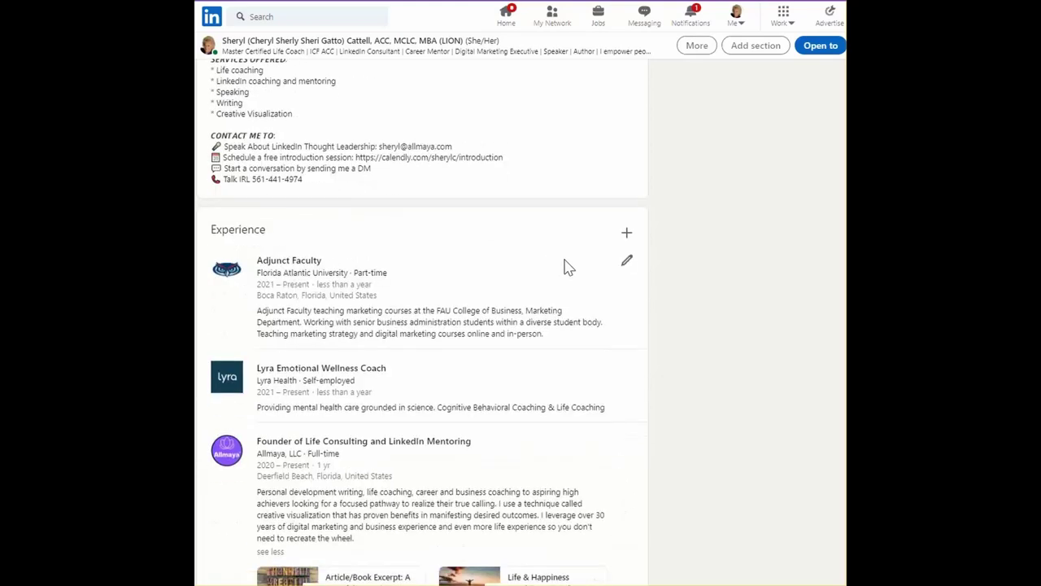
pyautogui.scroll(-2, 564, 267)
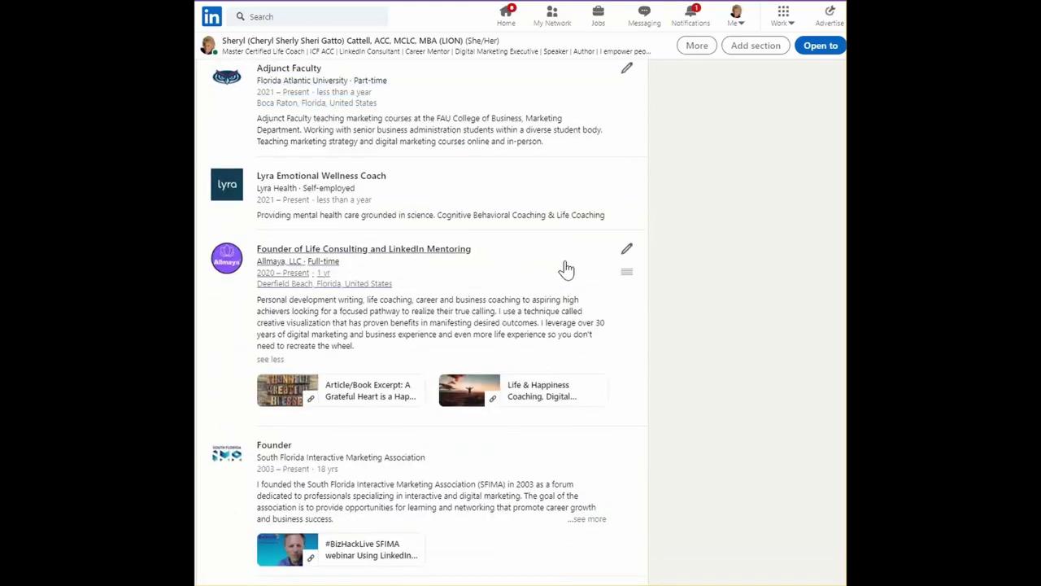
pyautogui.scroll(-5, 566, 269)
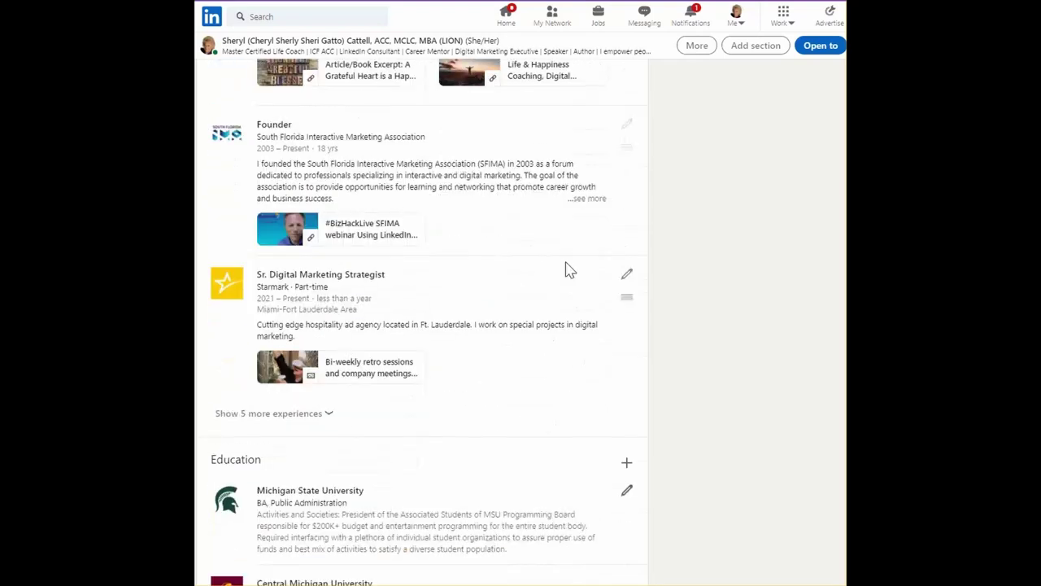
pyautogui.scroll(1, 569, 269)
pyautogui.scroll(8, 570, 270)
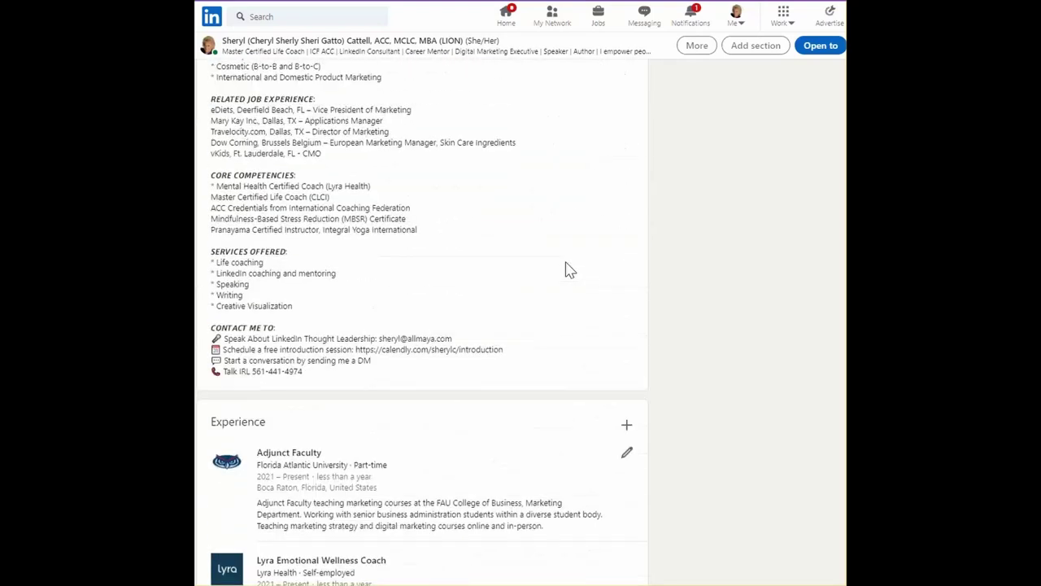